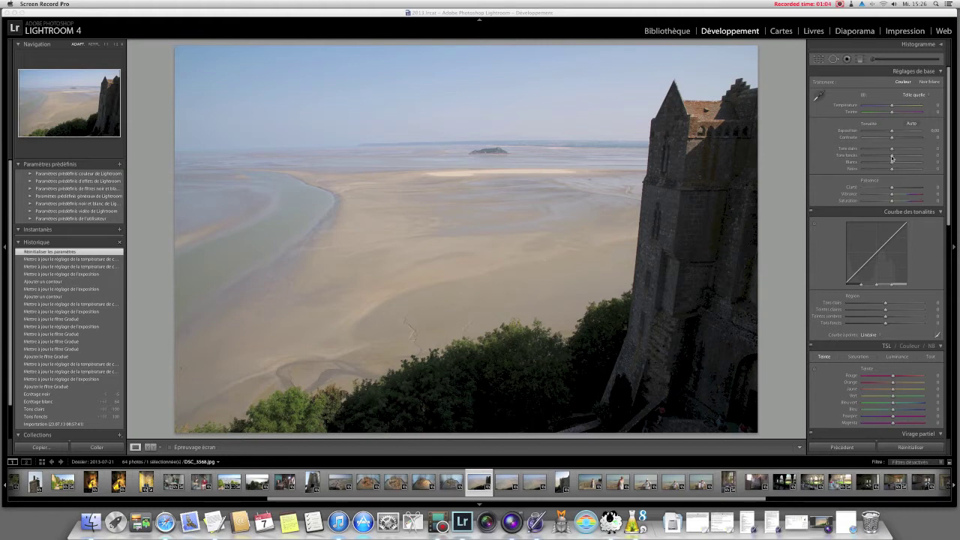
Set the photo's shadows to +100, highlights to −100, whites to +65 and blacks to +16, and compare before and after.
drag(891, 158, 925, 158)
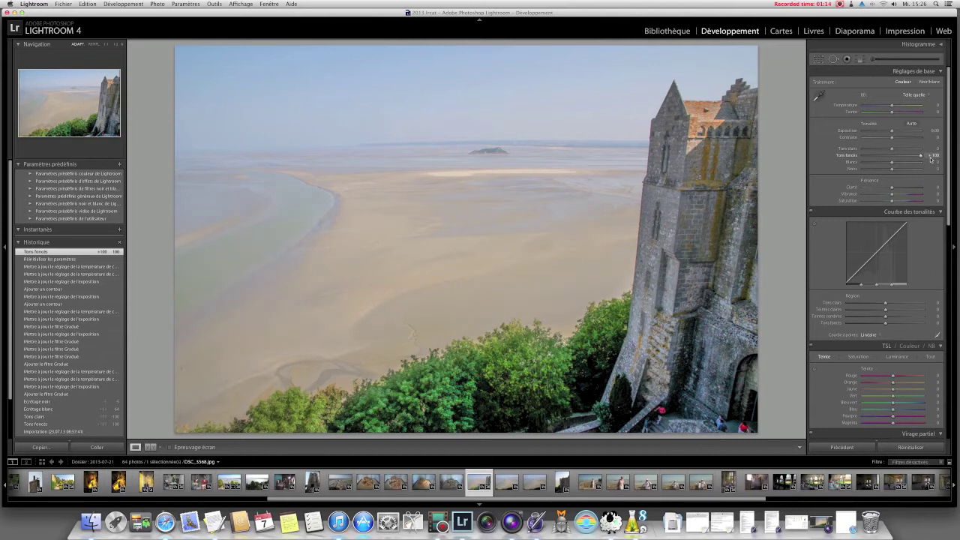
drag(892, 150, 862, 150)
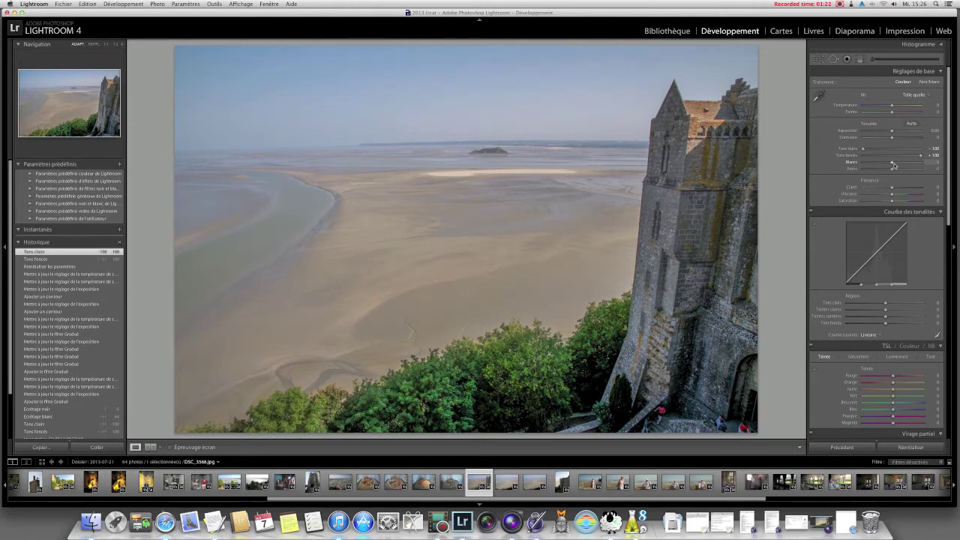
drag(893, 165, 910, 165)
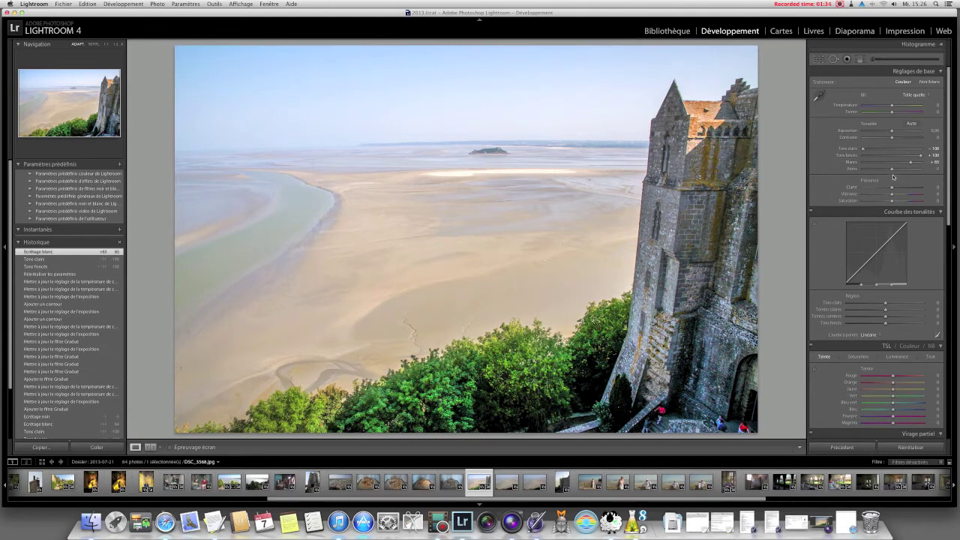
key(alt)
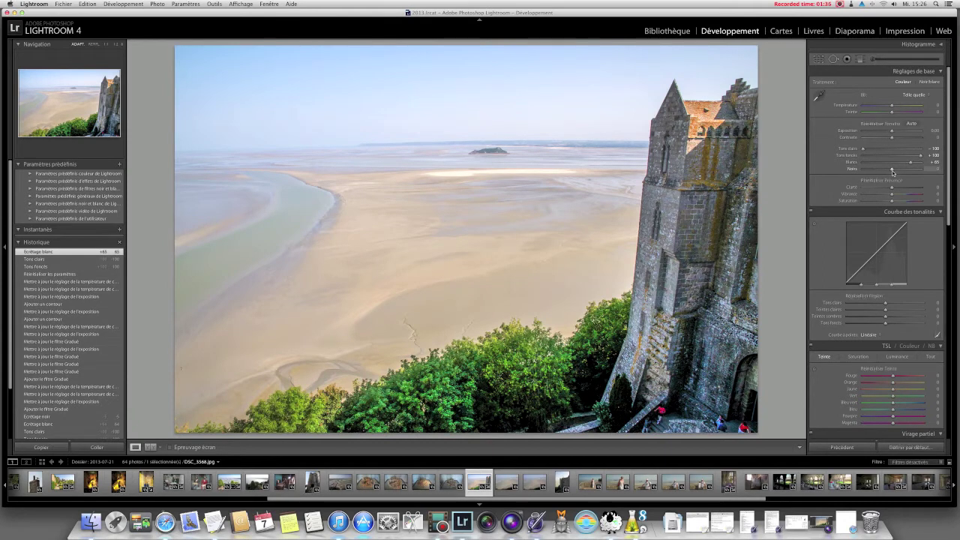
drag(892, 171, 897, 171)
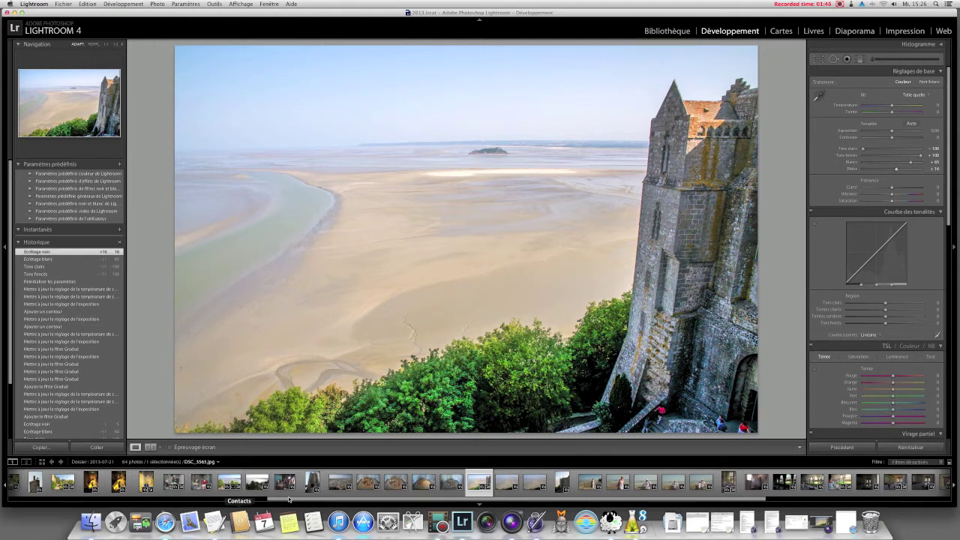
click(149, 447)
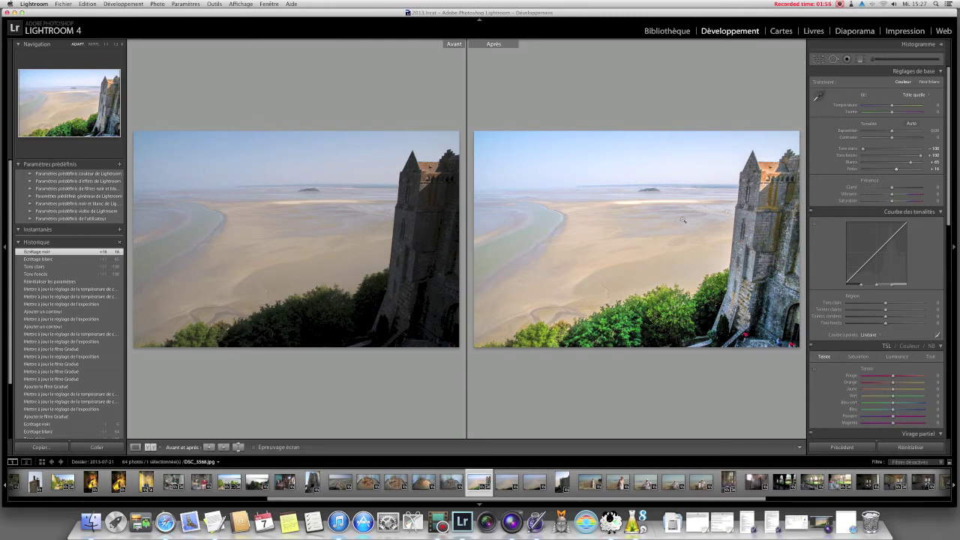
click(135, 447)
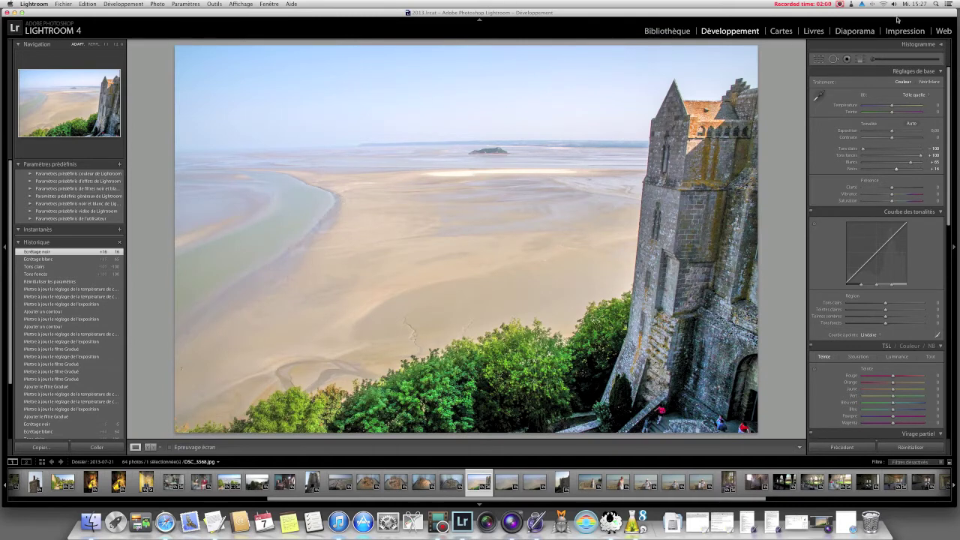
Add a graduated filter over the sky down to the horizon with exposure −0.34, temperature −16 and tint 21.
click(859, 60)
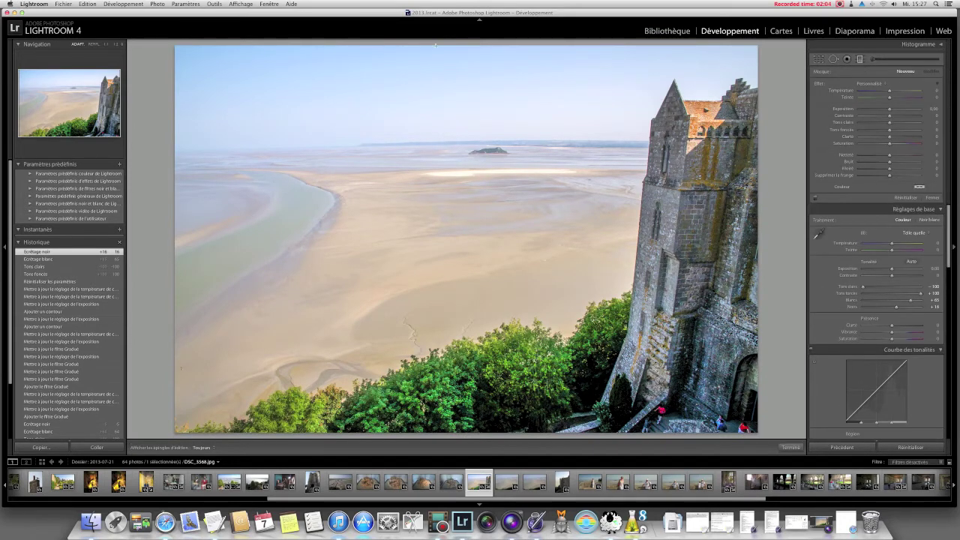
drag(435, 45, 435, 150)
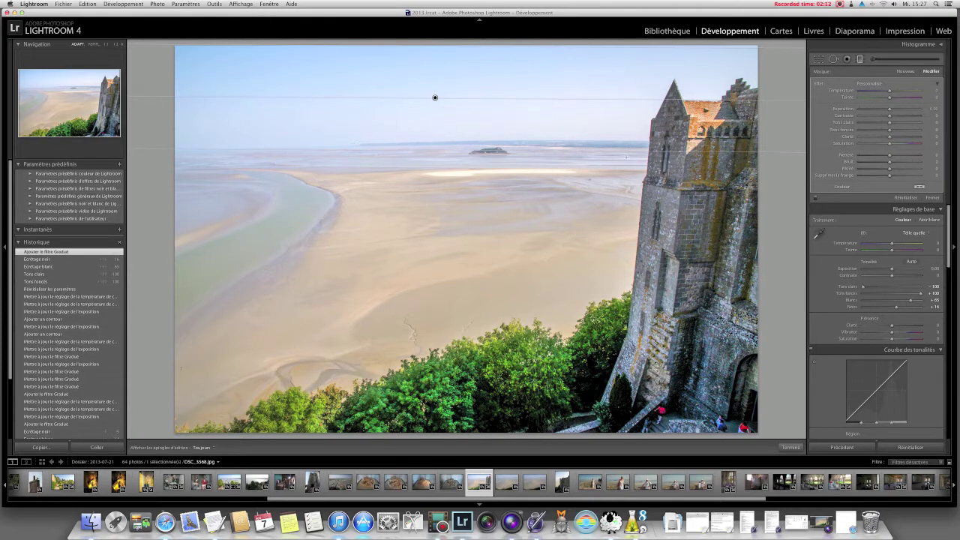
drag(891, 113, 886, 111)
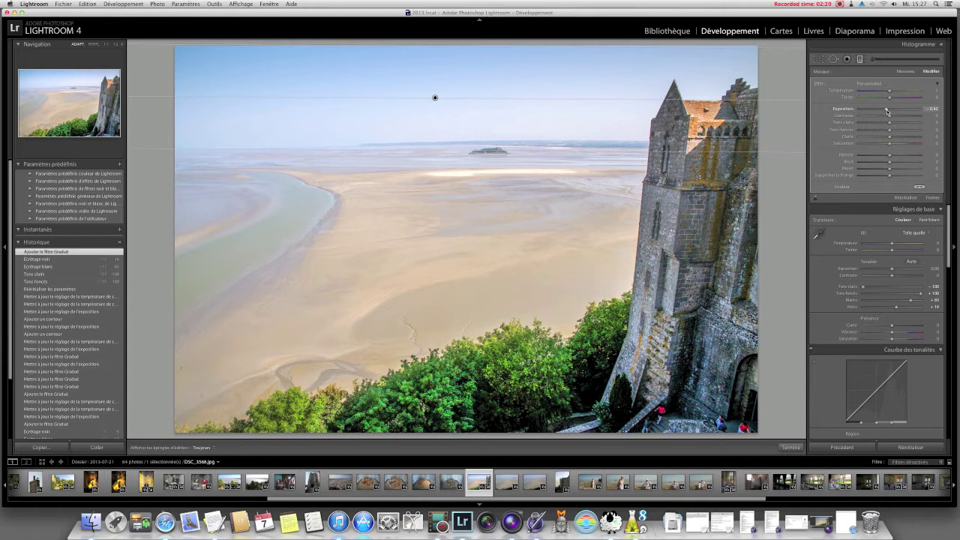
drag(886, 111, 887, 111)
drag(890, 93, 884, 91)
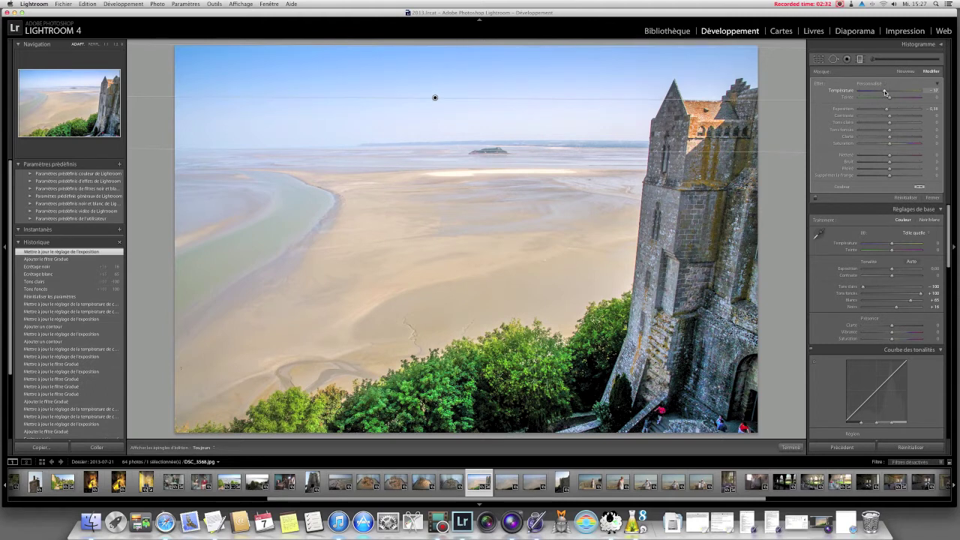
drag(888, 97, 897, 99)
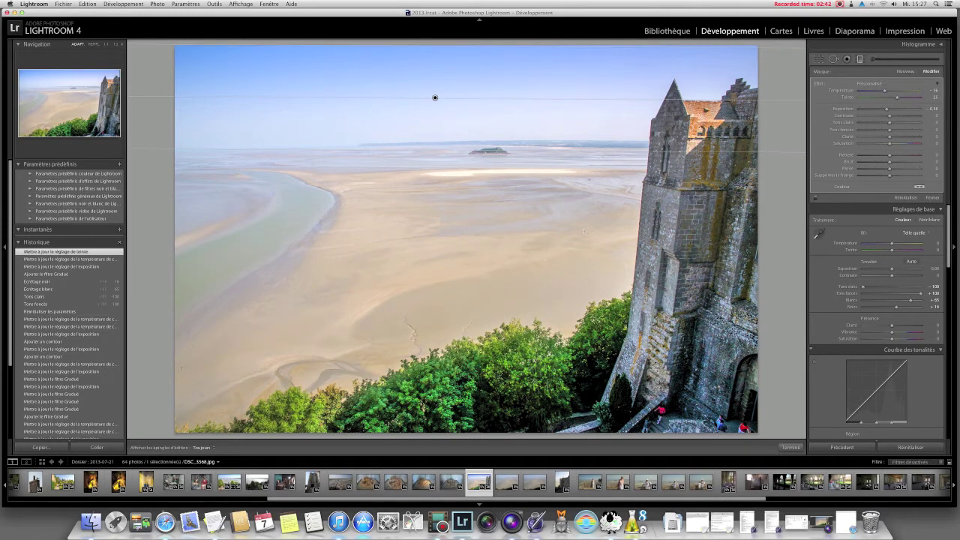
click(860, 60)
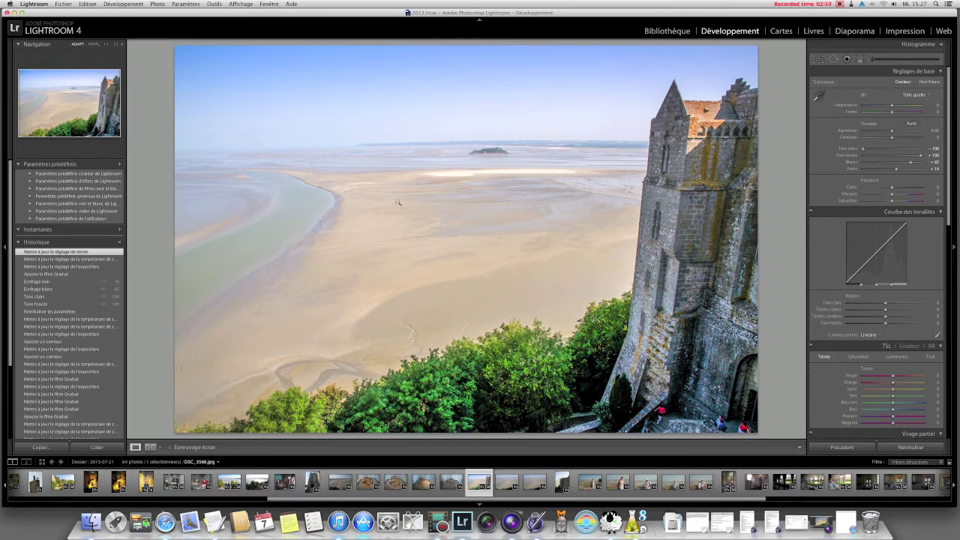
Add a second, tilted graduated filter across the bay and sand with exposure −0.54 and temperature 17.
click(860, 59)
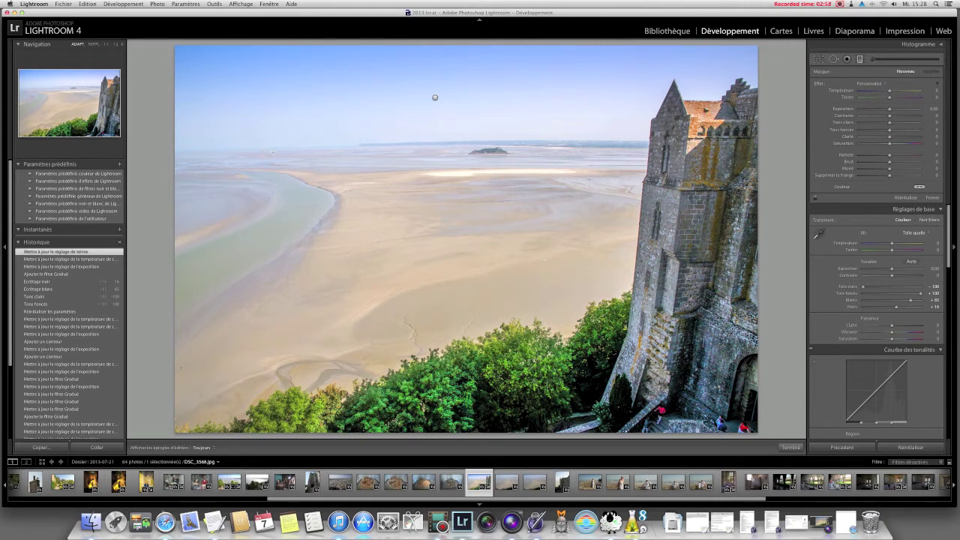
mouse_move(273, 143)
mouse_down()
mouse_move(391, 298)
mouse_move(396, 328)
mouse_move(358, 385)
mouse_up()
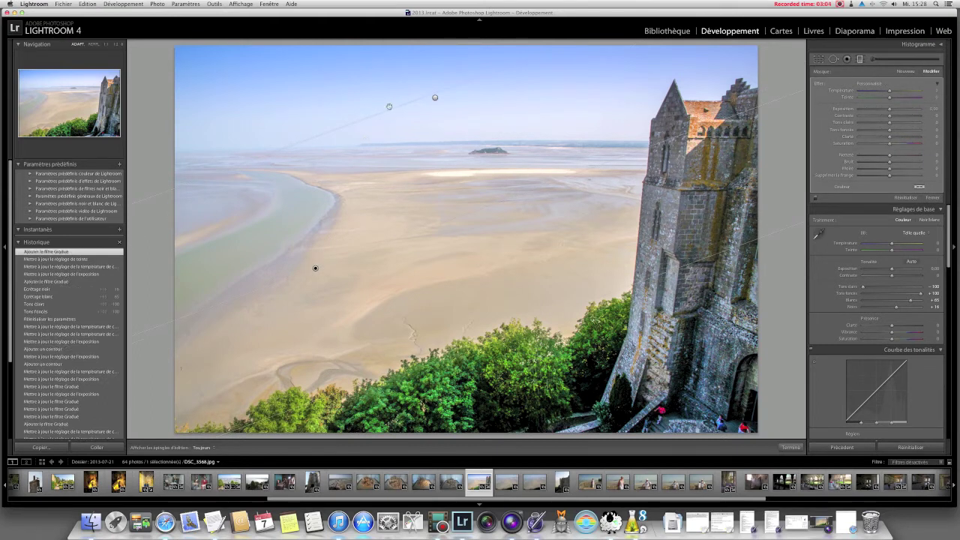
drag(389, 109, 399, 143)
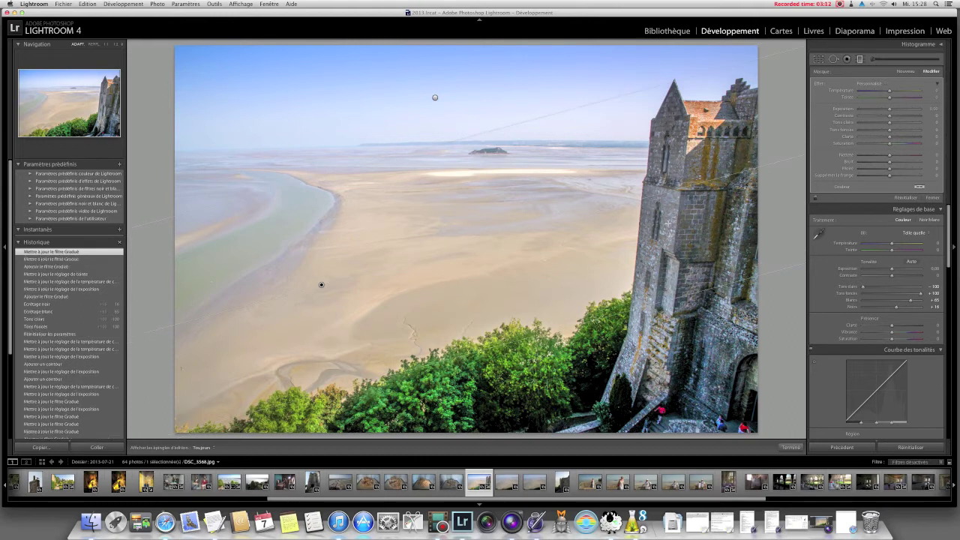
drag(890, 111, 887, 111)
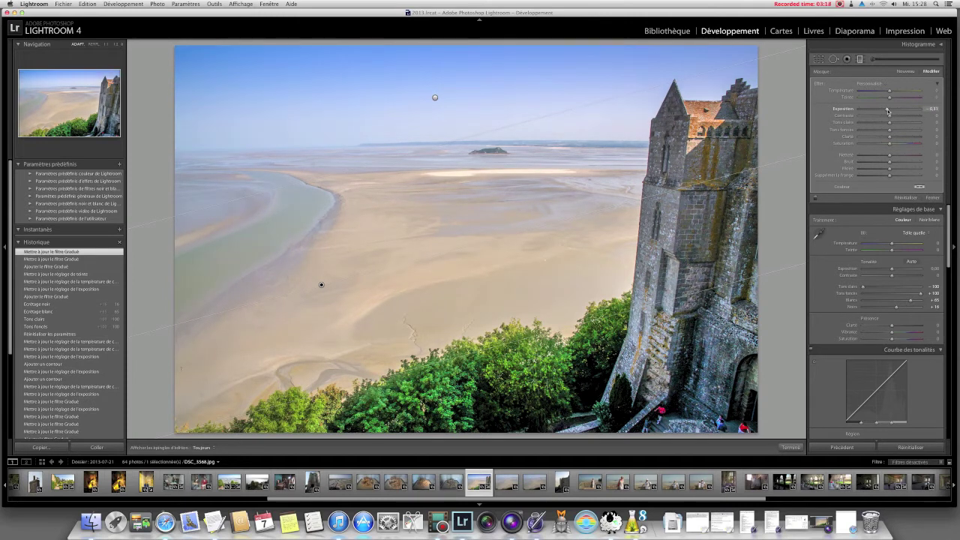
drag(887, 111, 886, 111)
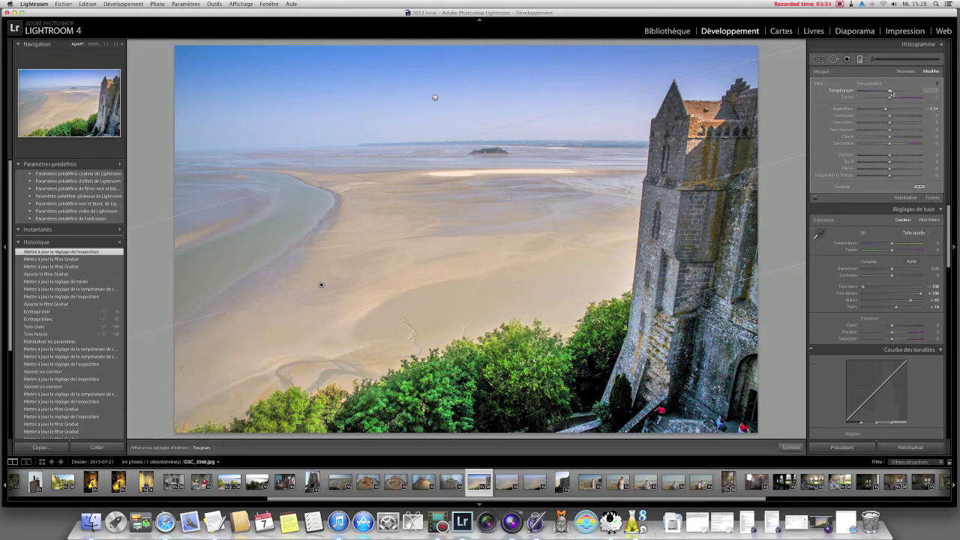
drag(890, 92, 895, 92)
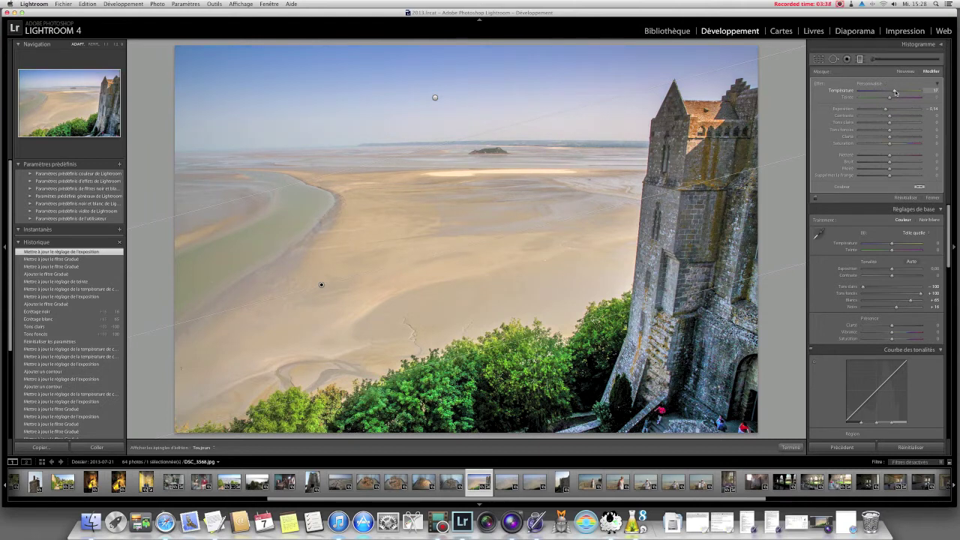
click(860, 59)
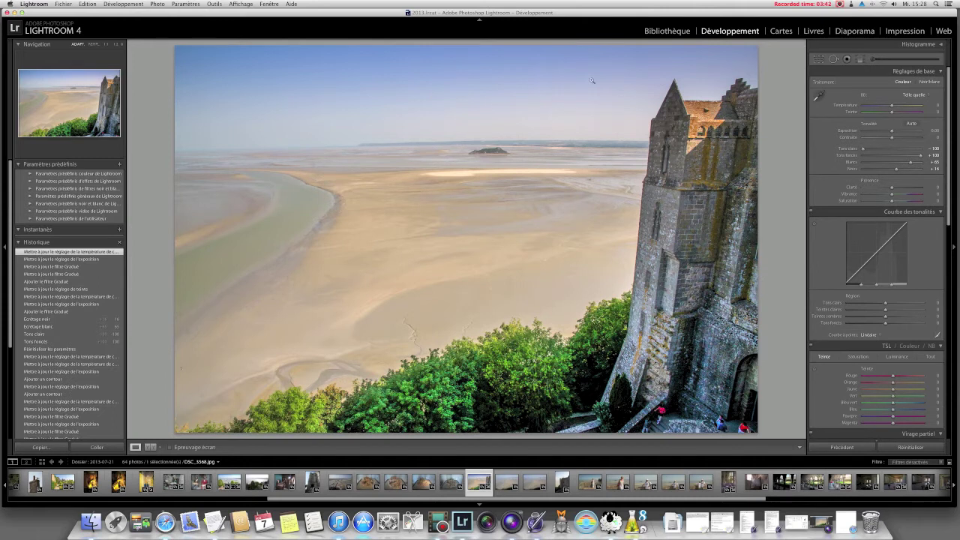
Reselect the sky's graduated filter and raise its temperature close to neutral.
click(860, 59)
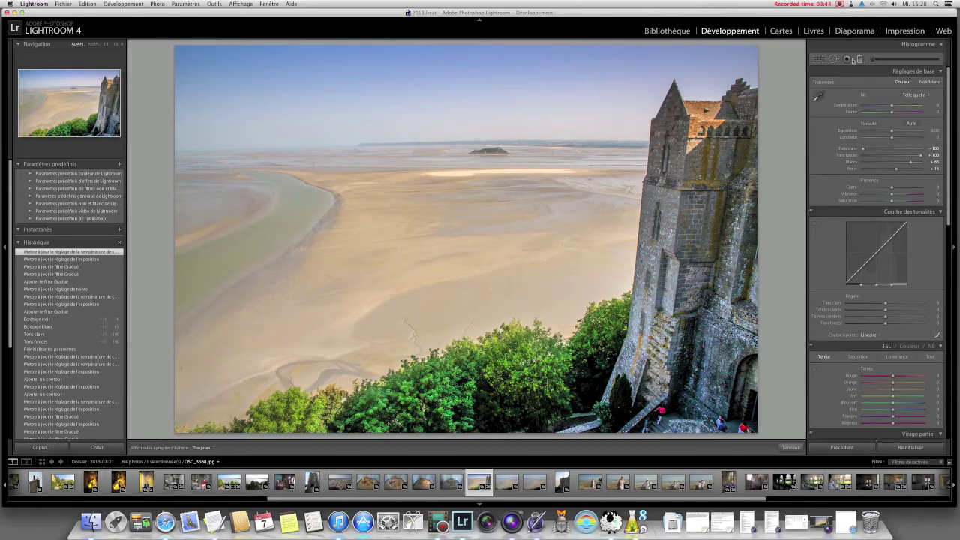
click(435, 98)
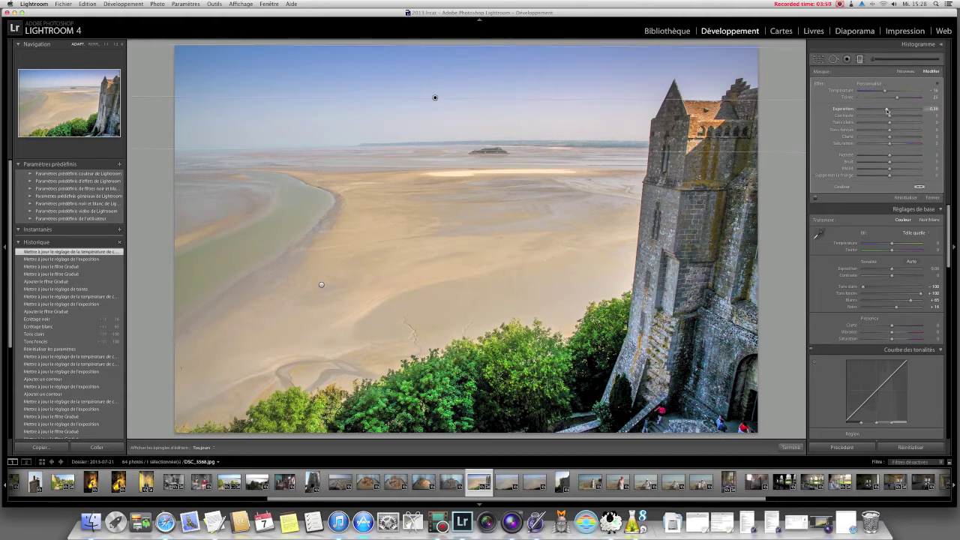
drag(885, 91, 889, 91)
click(859, 59)
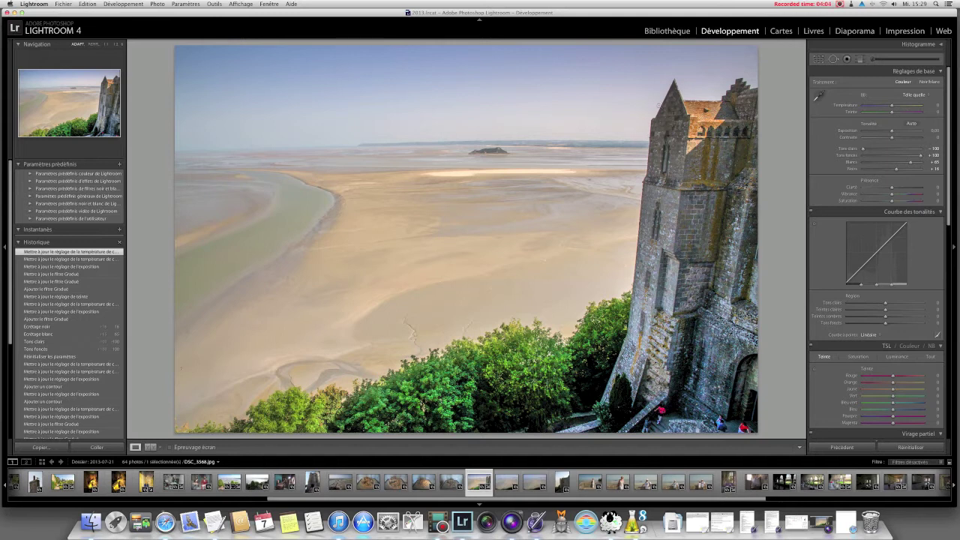
Paint the tower's pointed turret with a size 4.2 adjustment brush and set its exposure to about 0.48.
click(873, 60)
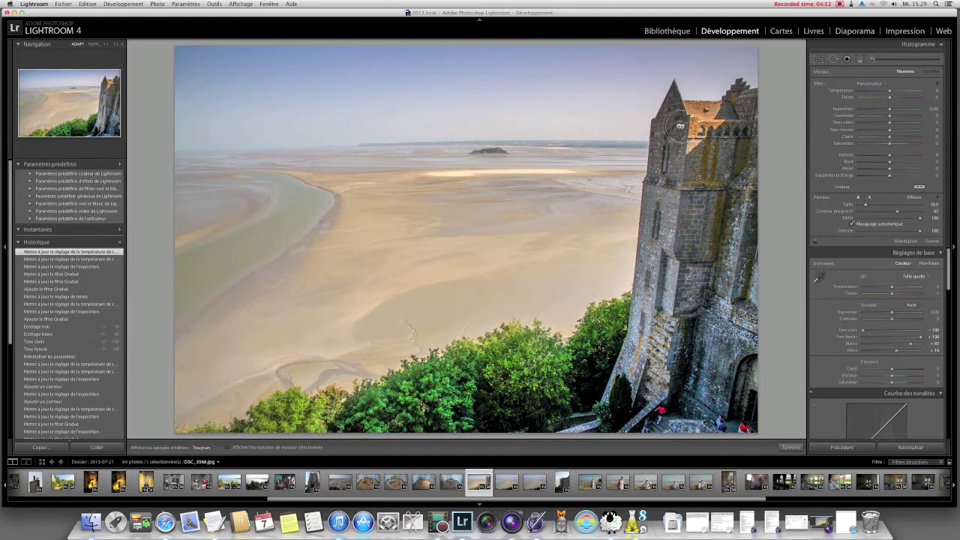
drag(864, 207, 861, 205)
key(h)
click(673, 96)
drag(890, 111, 893, 111)
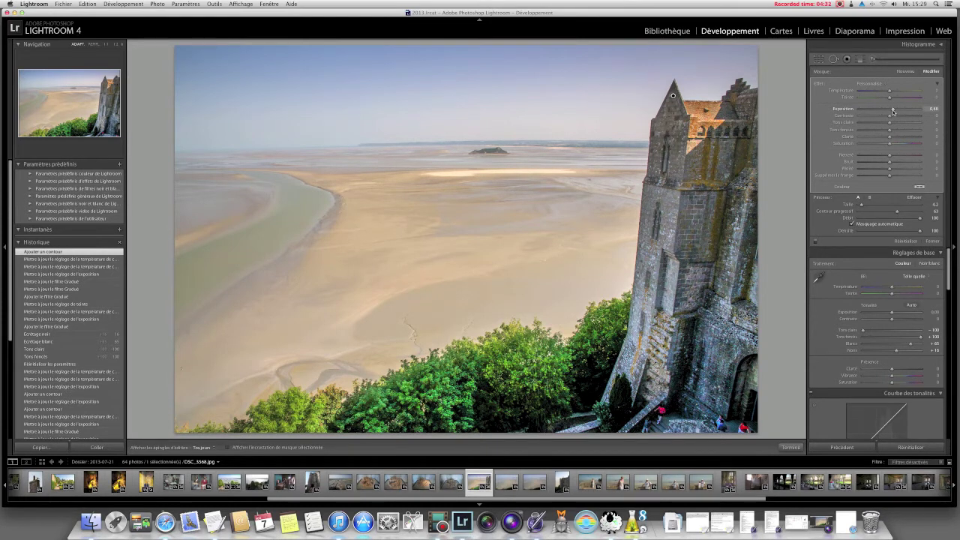
drag(892, 111, 892, 111)
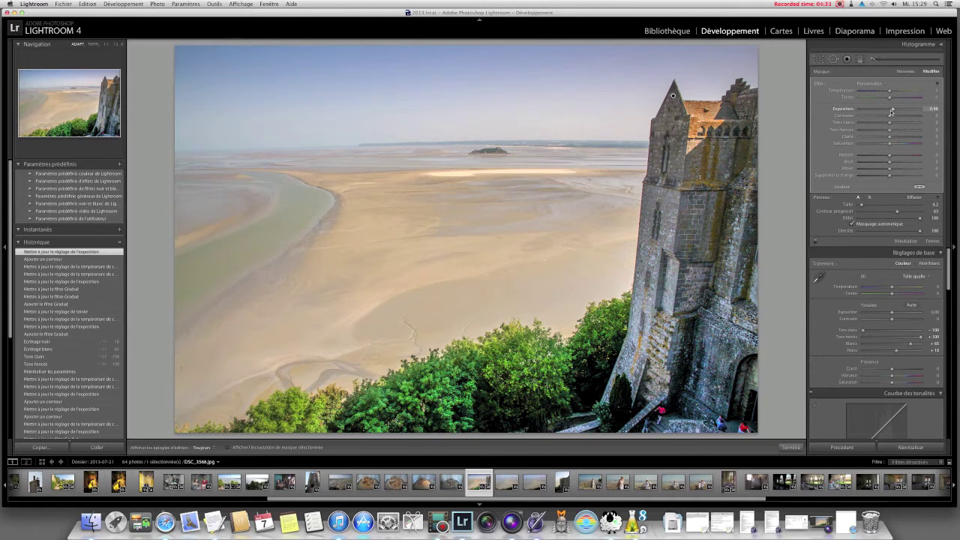
Paint the shaded lower tower wall with a new size 14.0 adjustment brush, setting exposure to about 0.59 and temperature to 26.
click(905, 71)
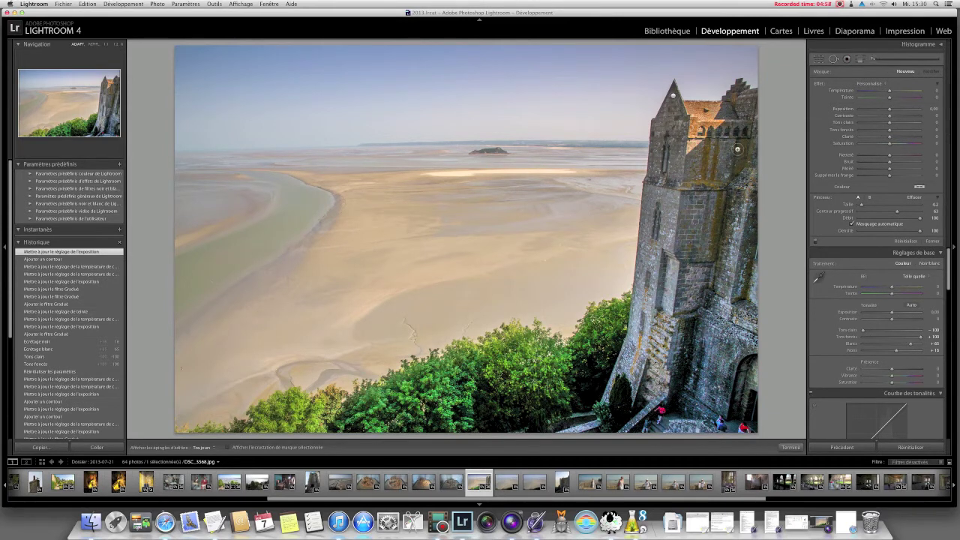
drag(862, 206, 868, 207)
key(h)
key(h)
drag(890, 111, 893, 110)
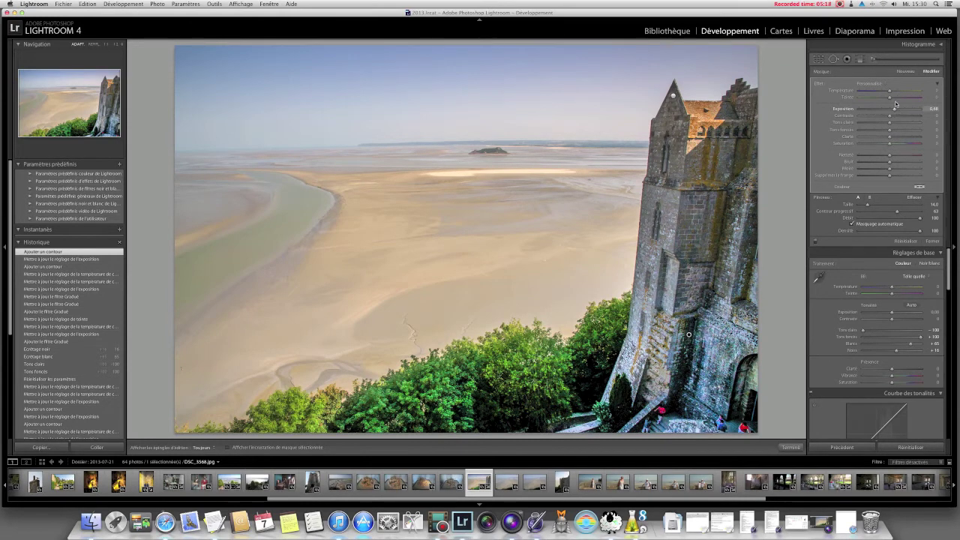
drag(891, 92, 899, 92)
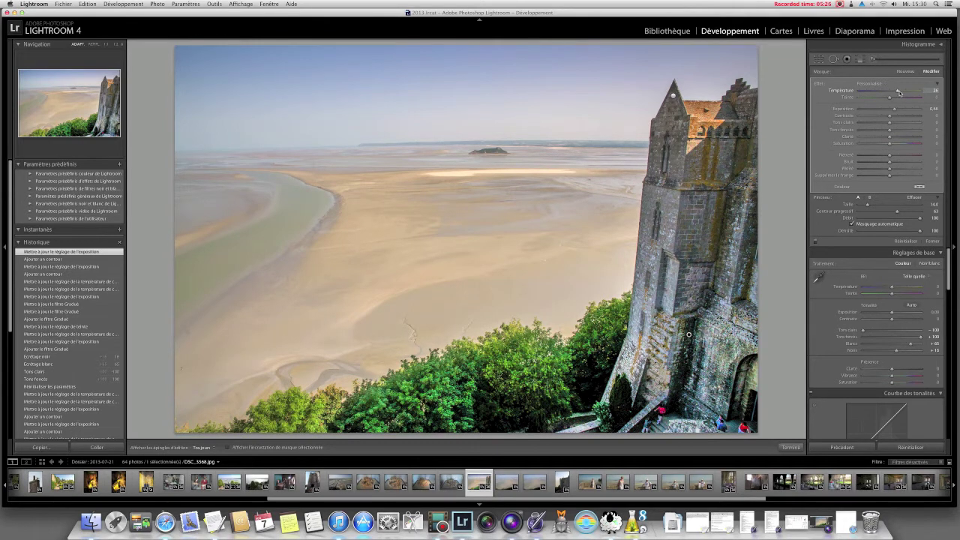
click(790, 448)
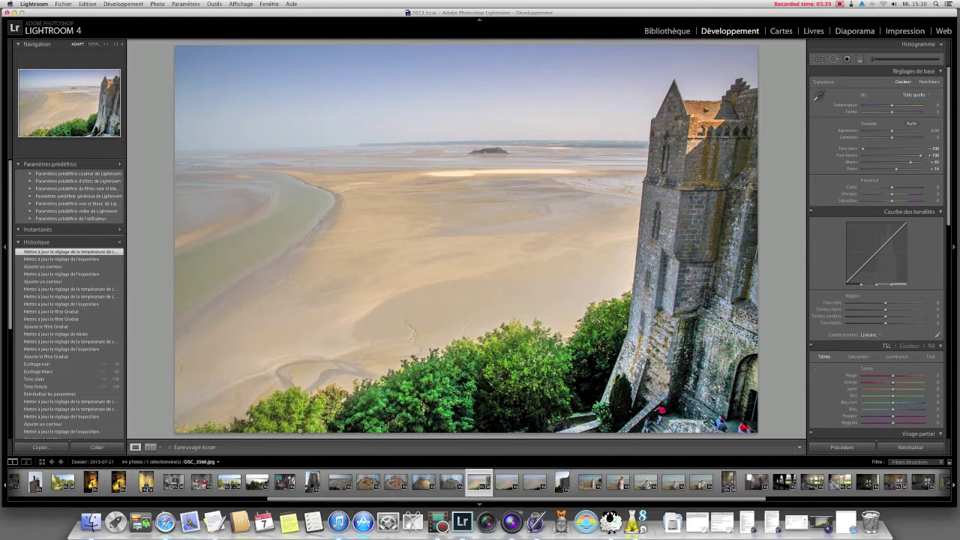
Compare the photo before and after editing, and find the export command.
click(149, 448)
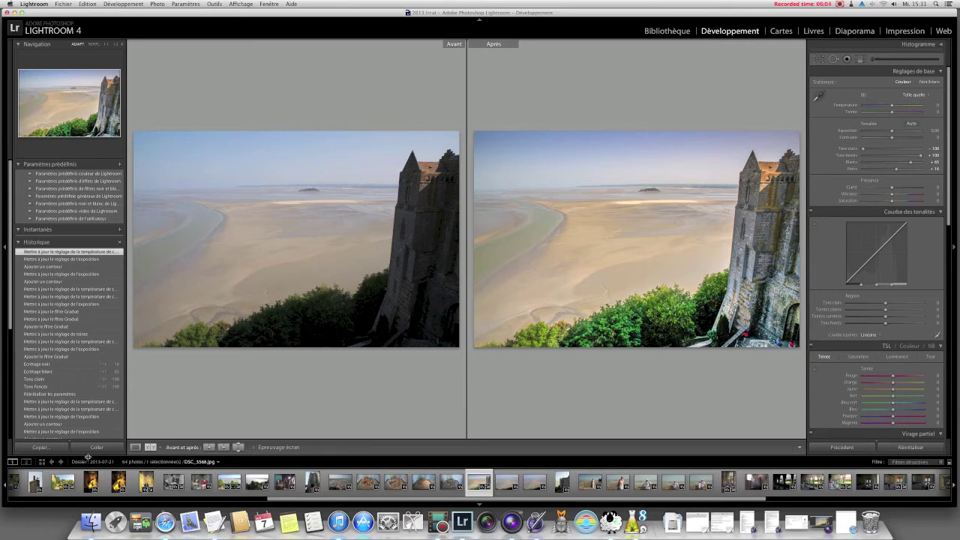
click(136, 447)
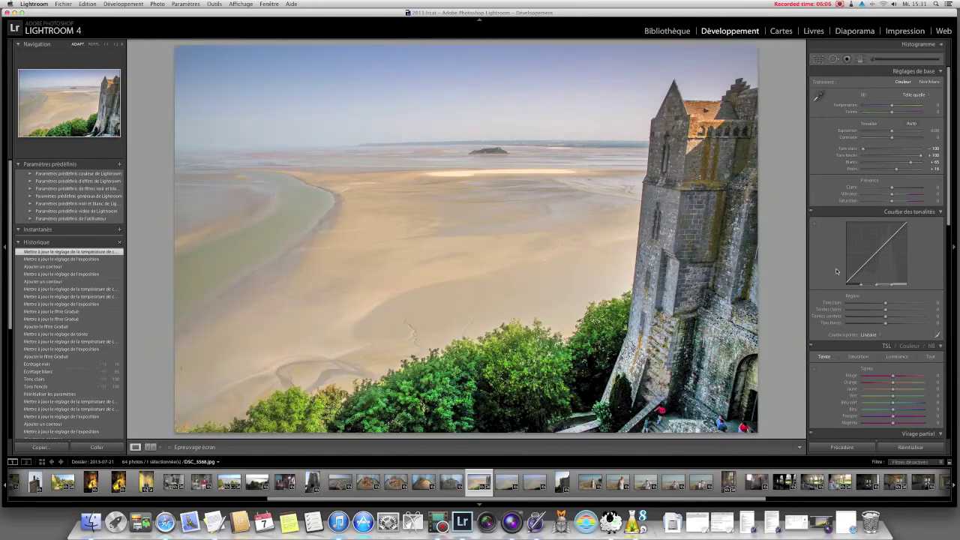
click(63, 4)
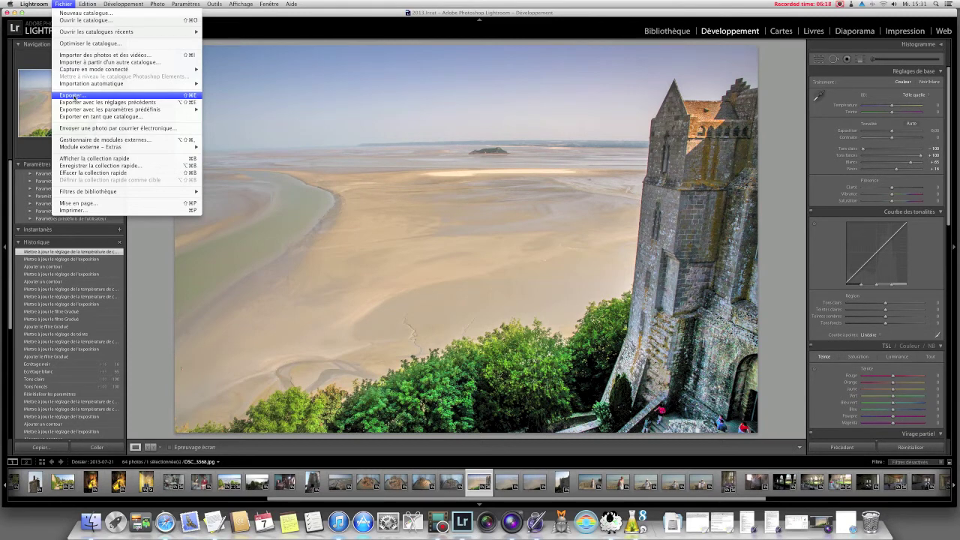
click(247, 15)
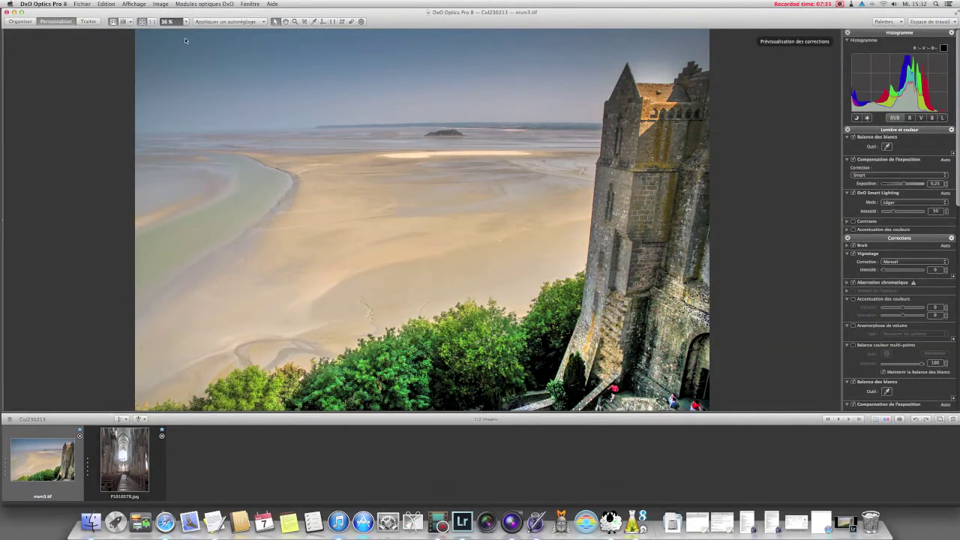
Start forcing parallels on msm3.tif in DxO Optics Pro and draw the first reference line along the tower's left edge.
click(333, 22)
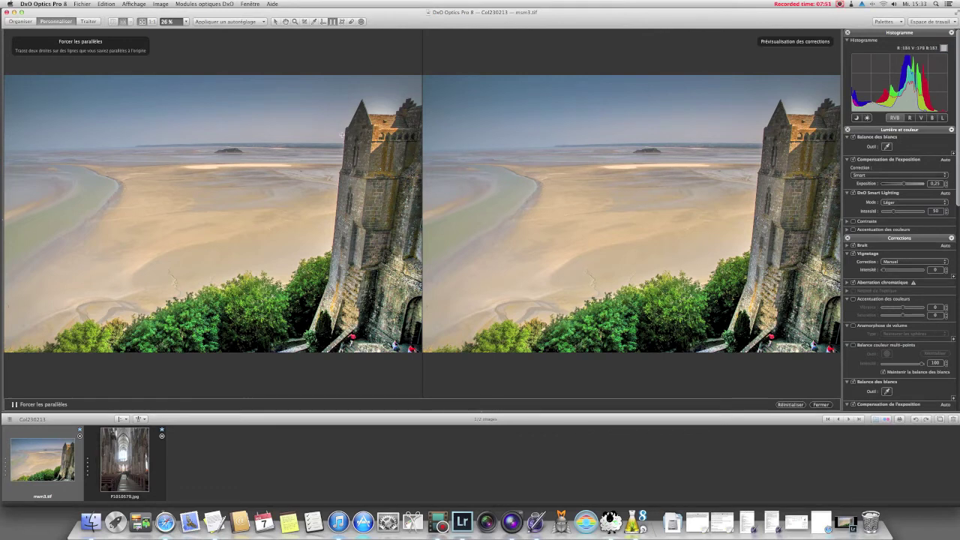
drag(345, 130, 327, 293)
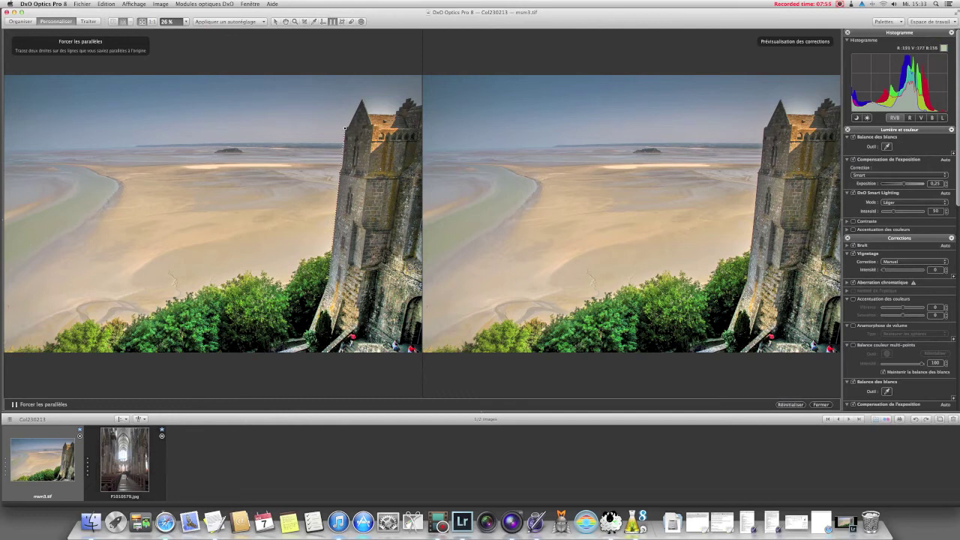